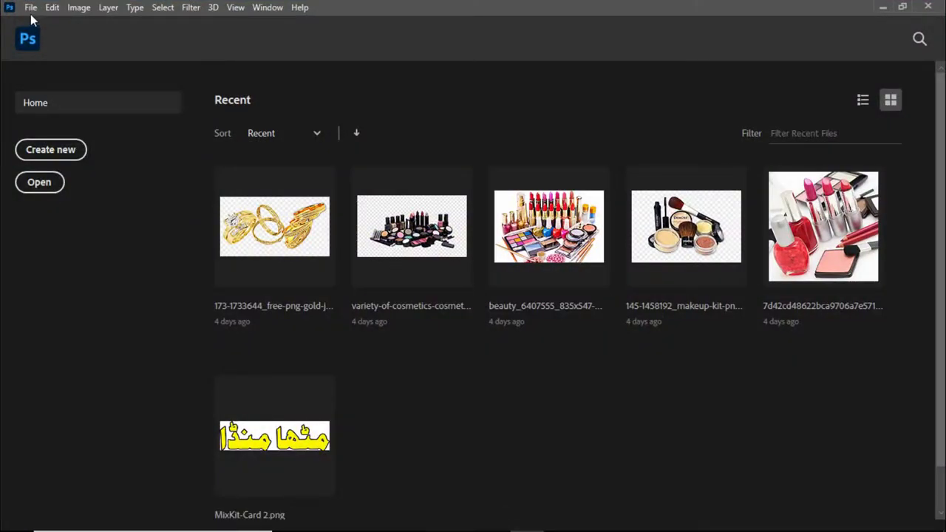
Open Photoshop's PDF Presentation dialog under File > Automate
left_click(30, 9)
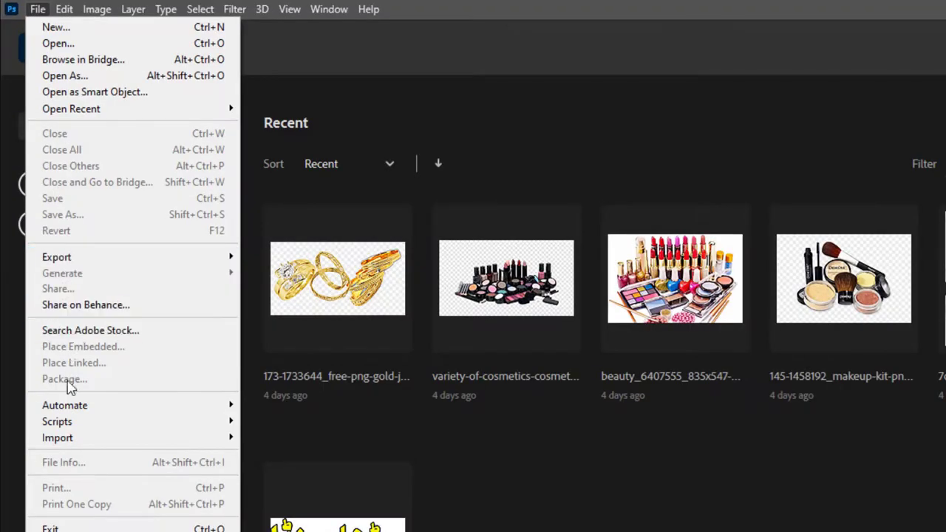
mouse_move(65, 405)
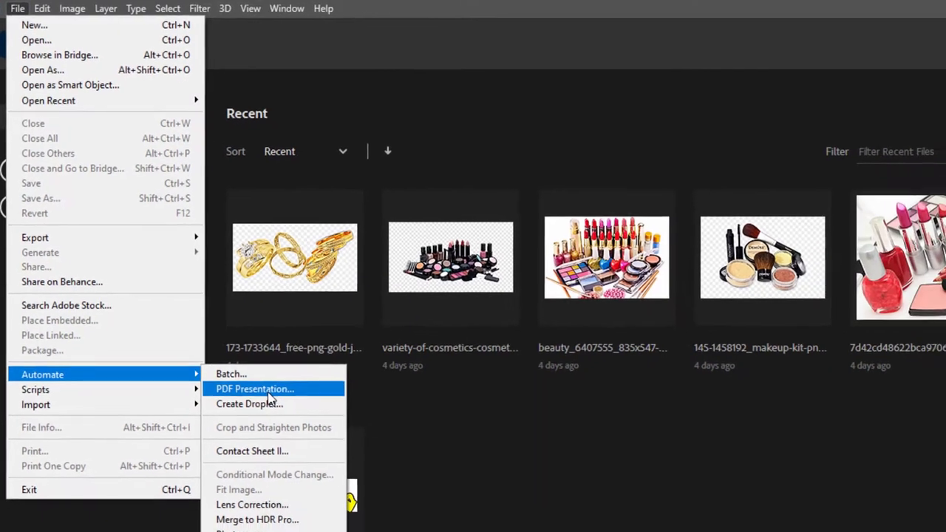
left_click(309, 422)
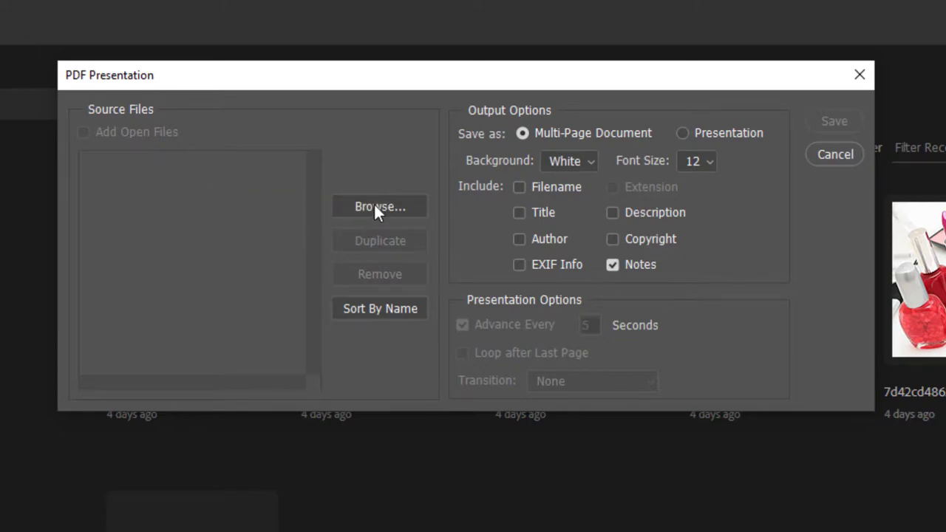
Add 2d0f79b6194ce739ee53e5ace7eb2d35.jpg, GLUqcf.jpg and pexels-photo-573130.jpeg from Music as sources
left_click(374, 208)
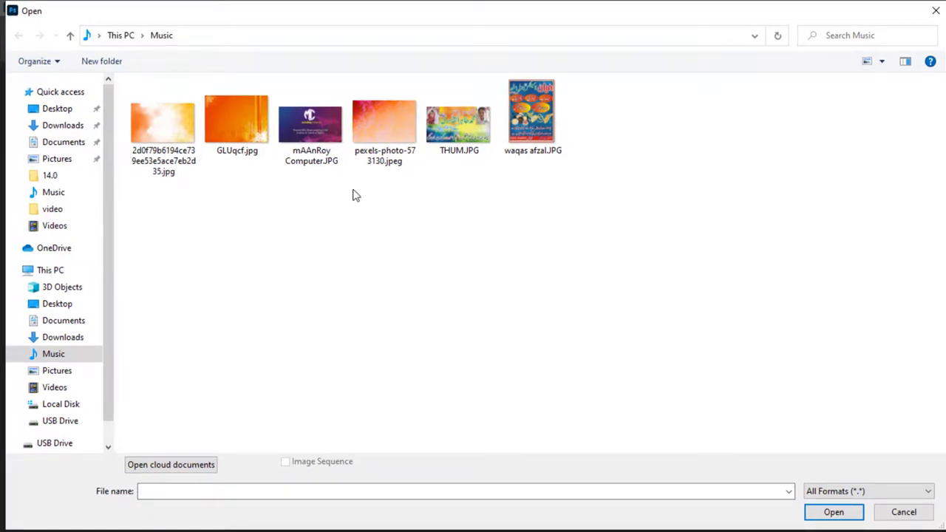
left_click(169, 136)
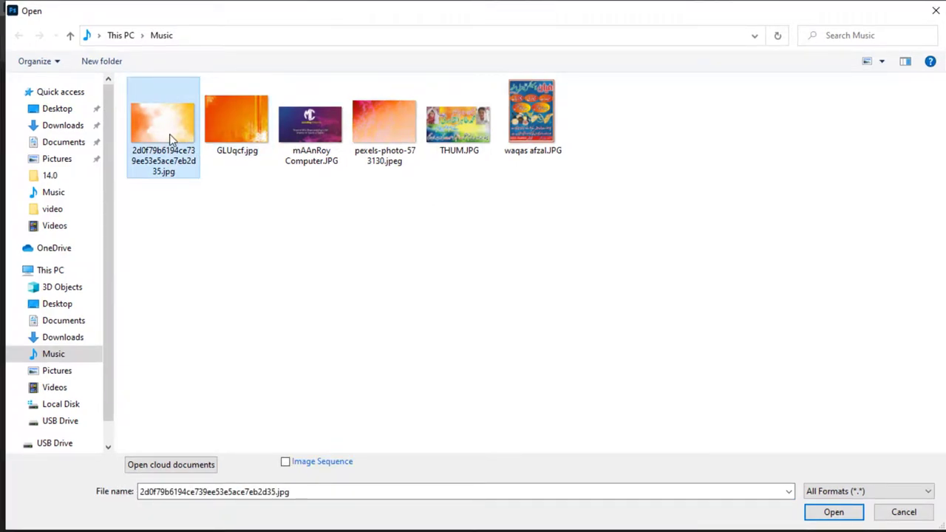
left_click(228, 126, "ctrl")
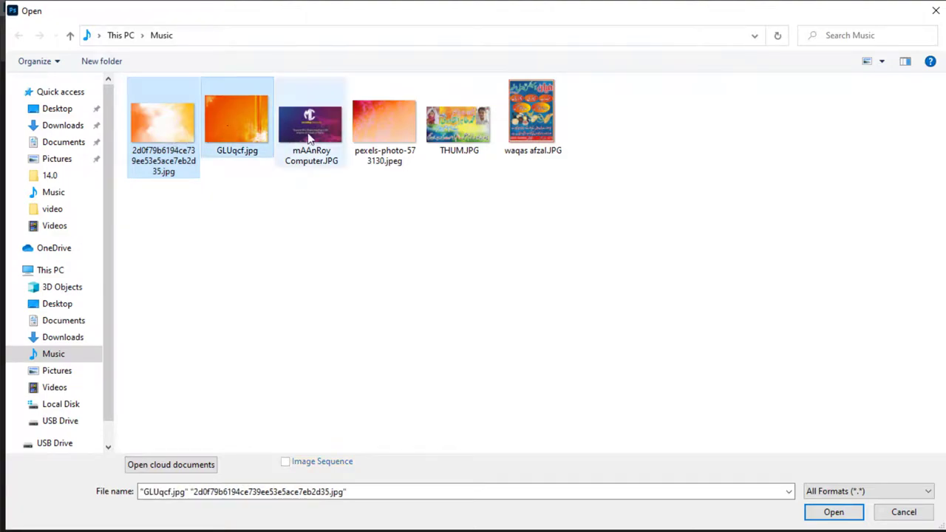
left_click(382, 131, "ctrl")
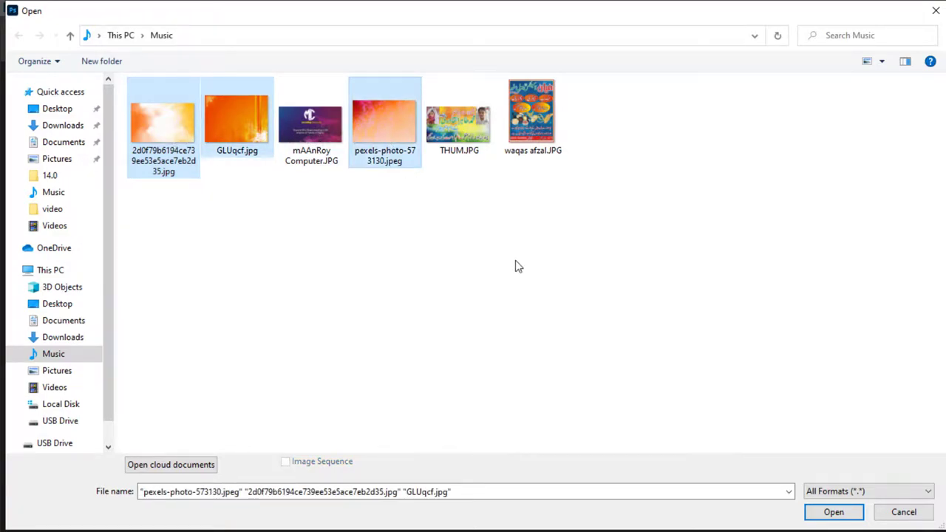
left_click(831, 511)
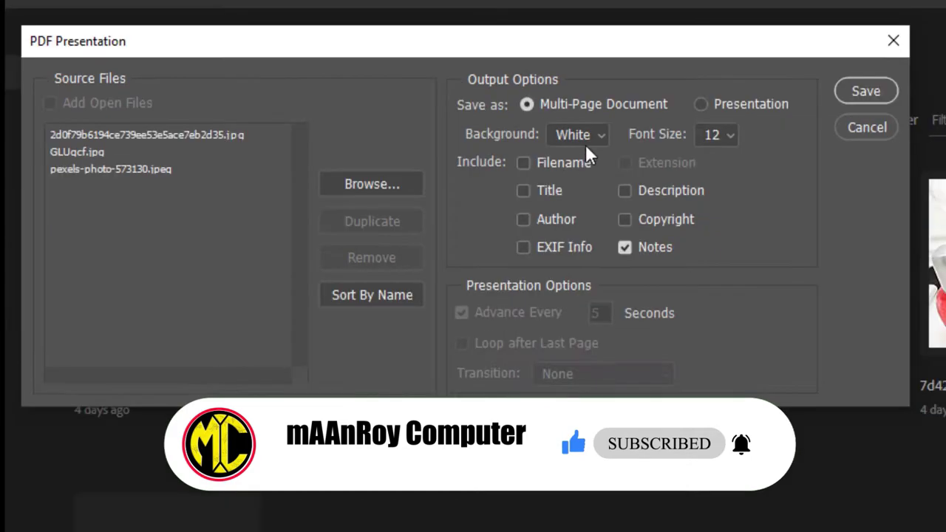
Leave the page background on White and tick Author under Include
left_click(605, 136)
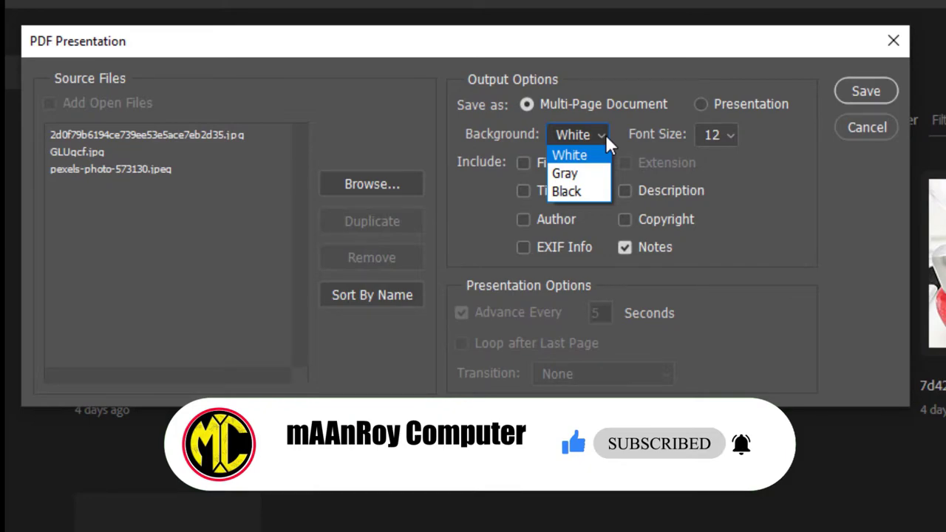
left_click(605, 135)
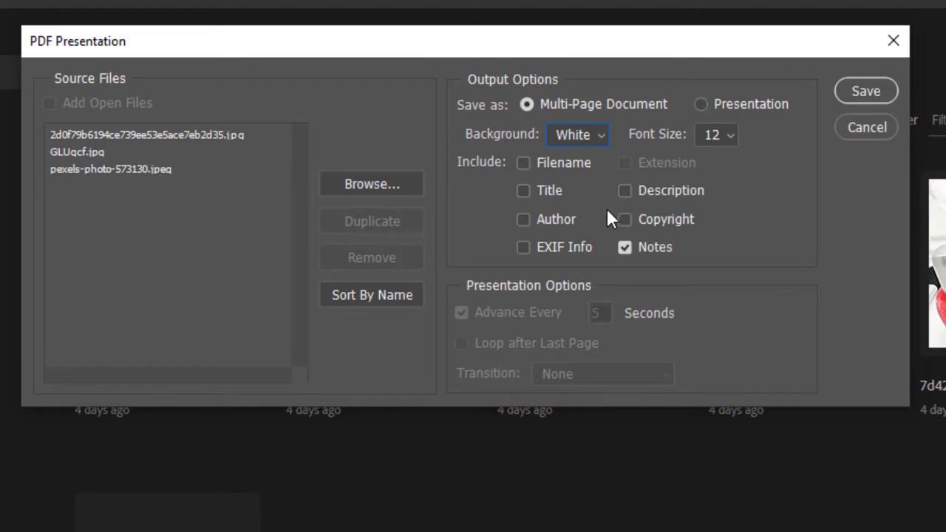
left_click(540, 216)
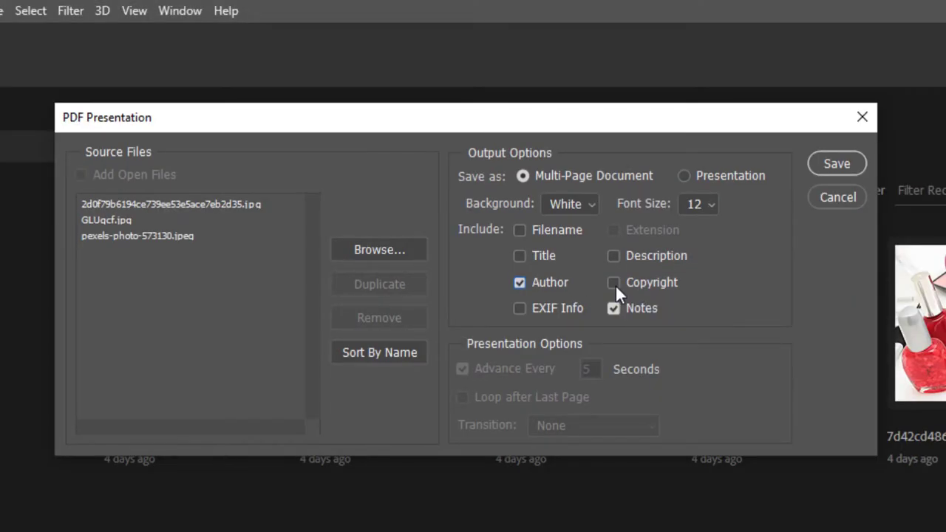
Save the presentation as jj.pdf in the Documents folder
left_click(837, 163)
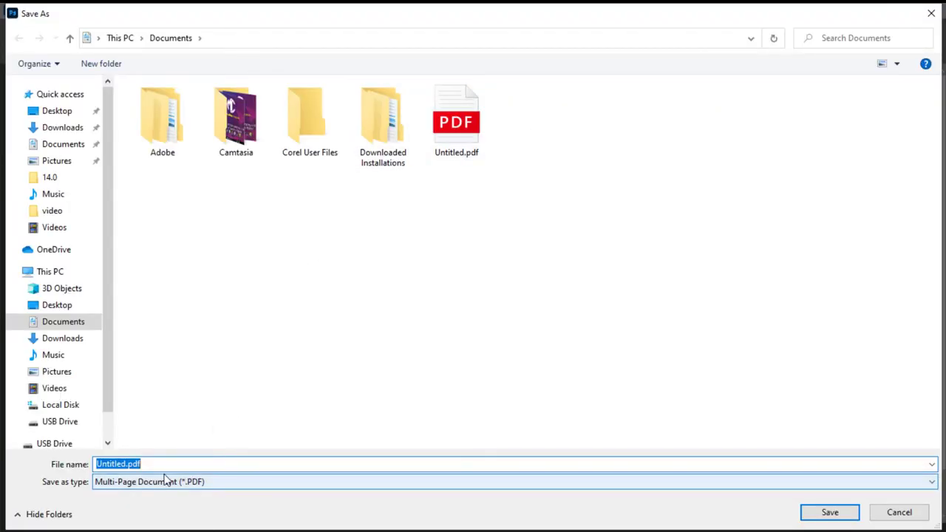
type("jj")
left_click(830, 512)
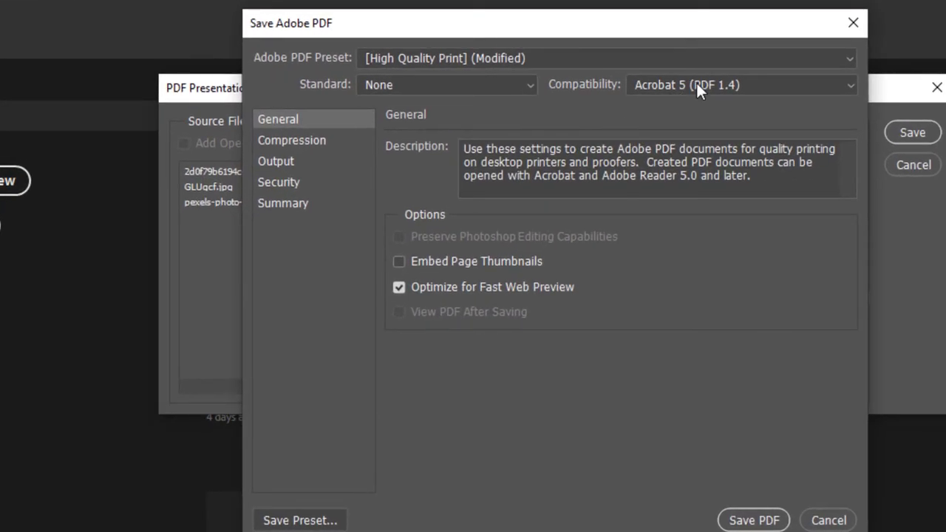
Save jj.pdf with Acrobat 5 (PDF 1.4) compatibility, then close the document with Ctrl+W
left_click(696, 85)
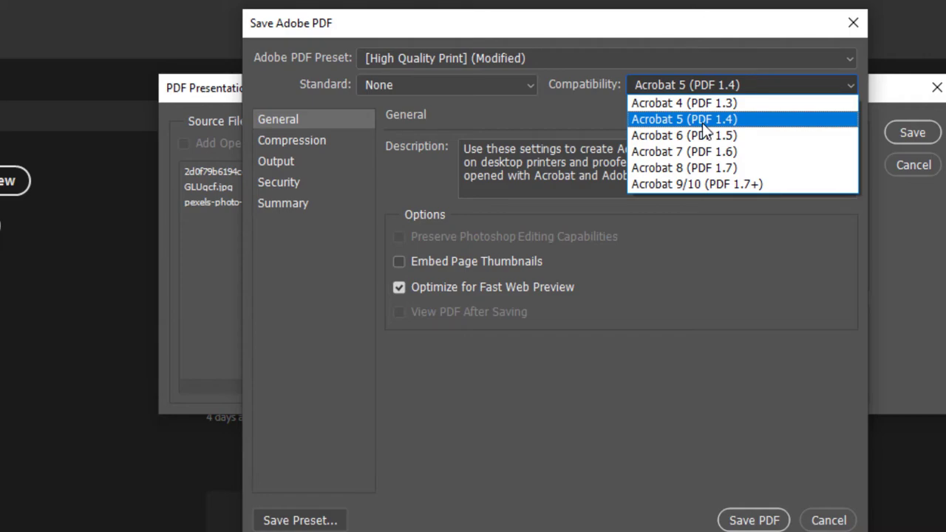
left_click(702, 123)
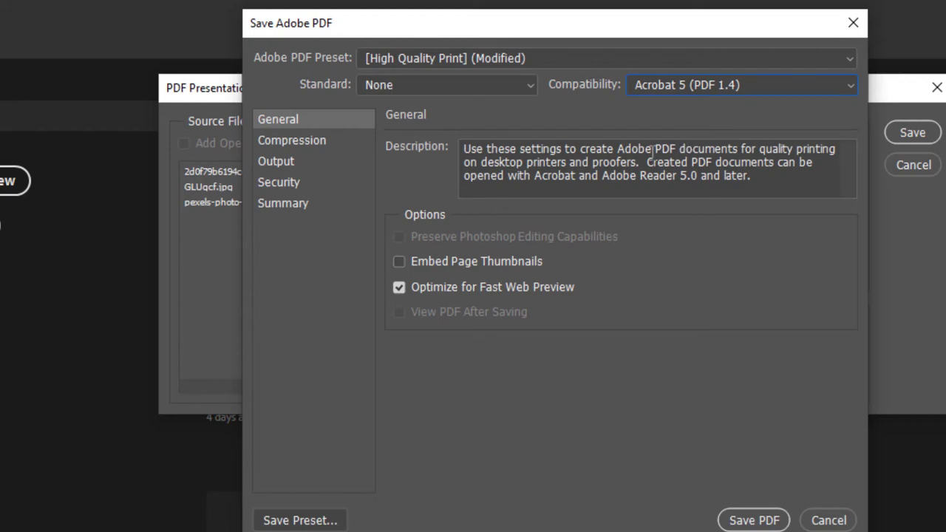
left_click(761, 521)
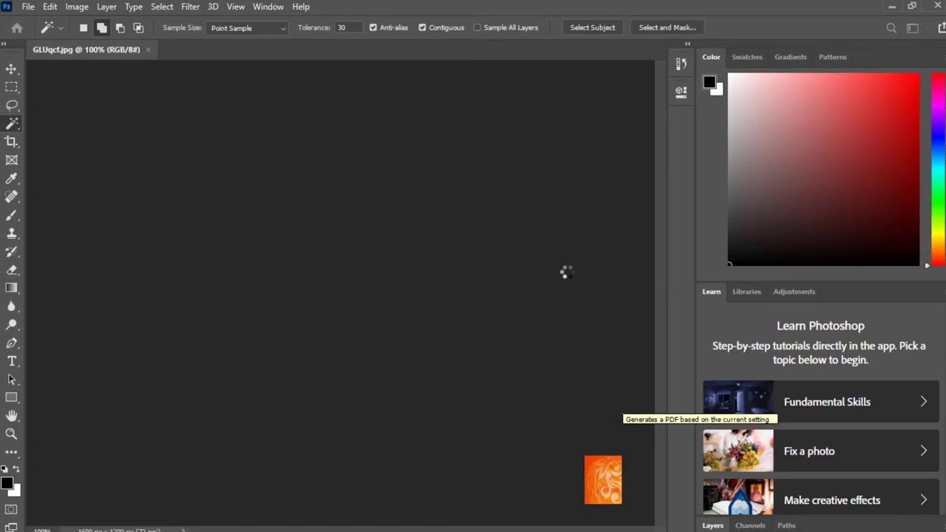
key("ctrl+w")
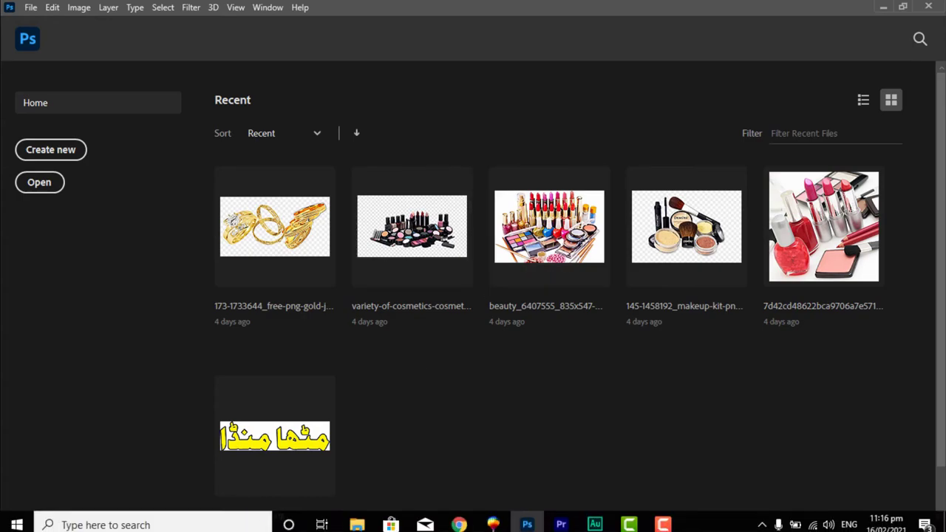
Browse File Explorer to the Documents folder containing jj.pdf
left_click(357, 519)
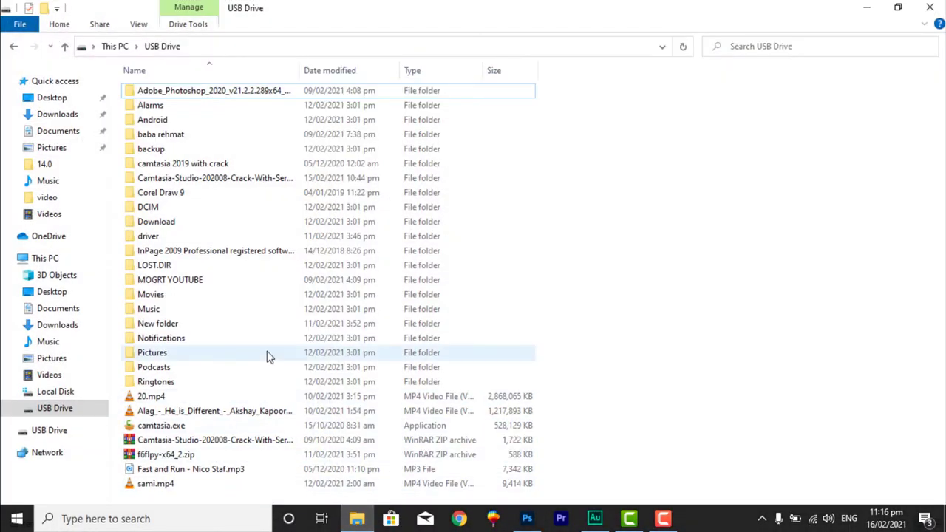
left_click(57, 308)
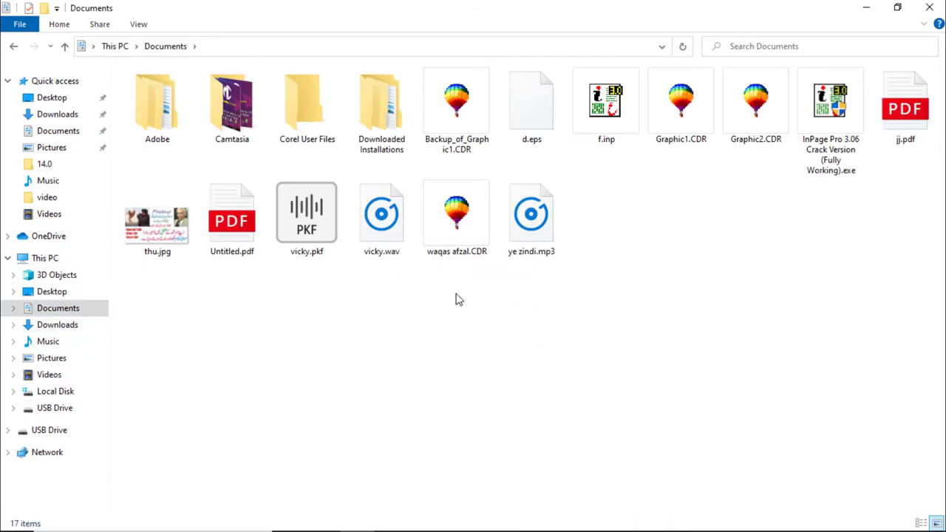
Scroll through jj.pdf's three image pages in Edge, then close Edge
double_click(897, 124)
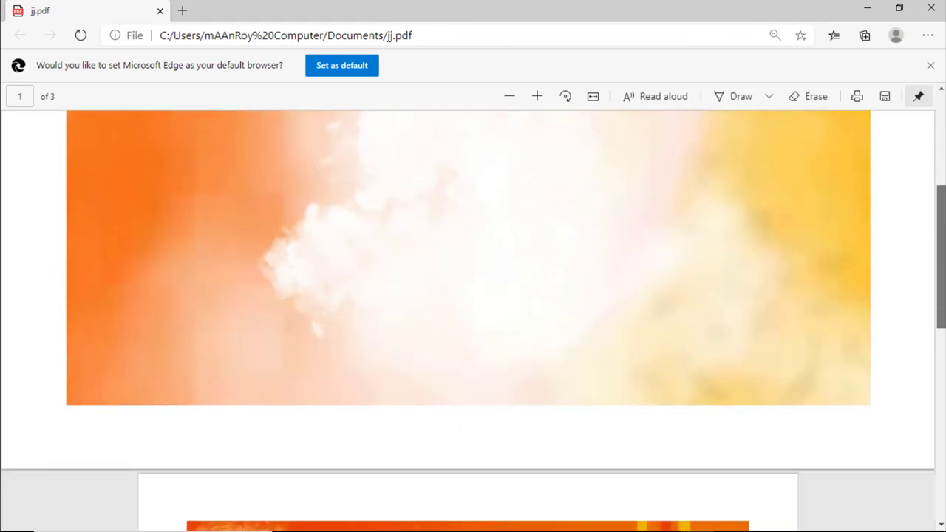
left_click_drag(941, 318, 942, 510)
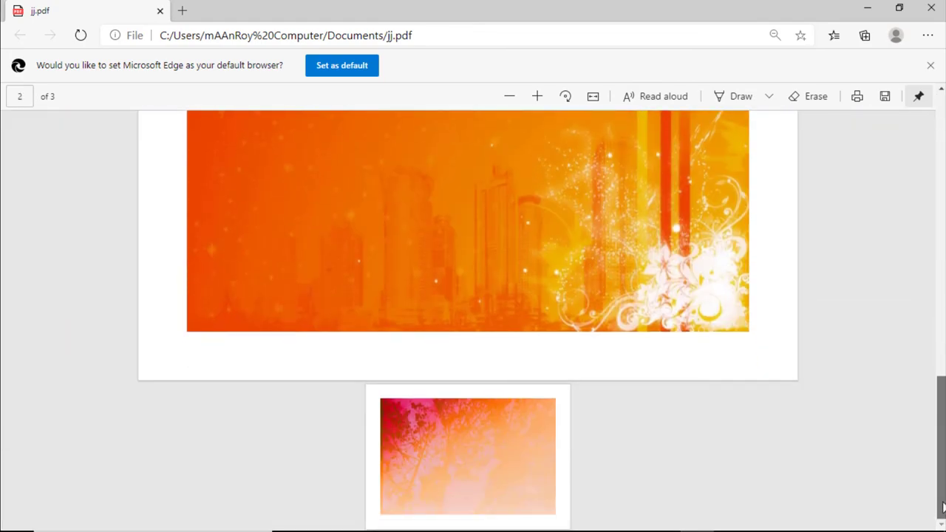
left_click_drag(937, 295, 932, 6)
left_click(932, 5)
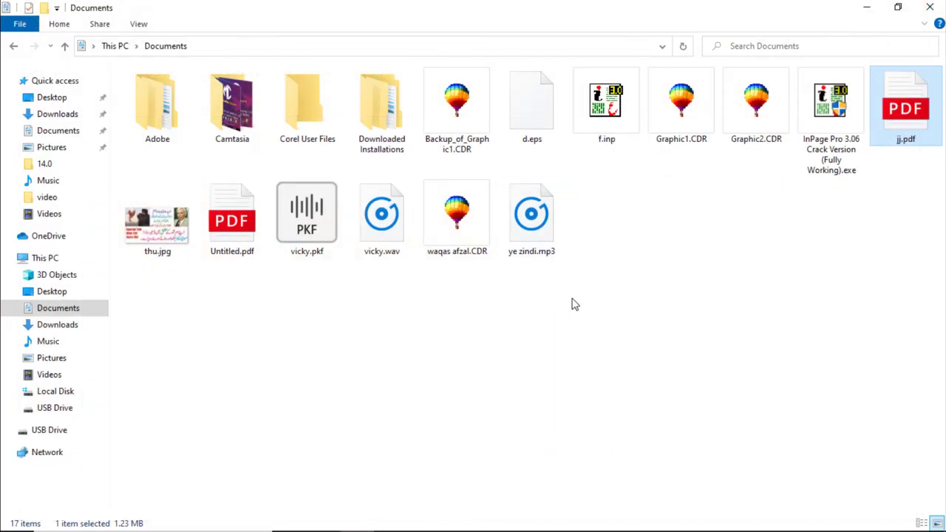